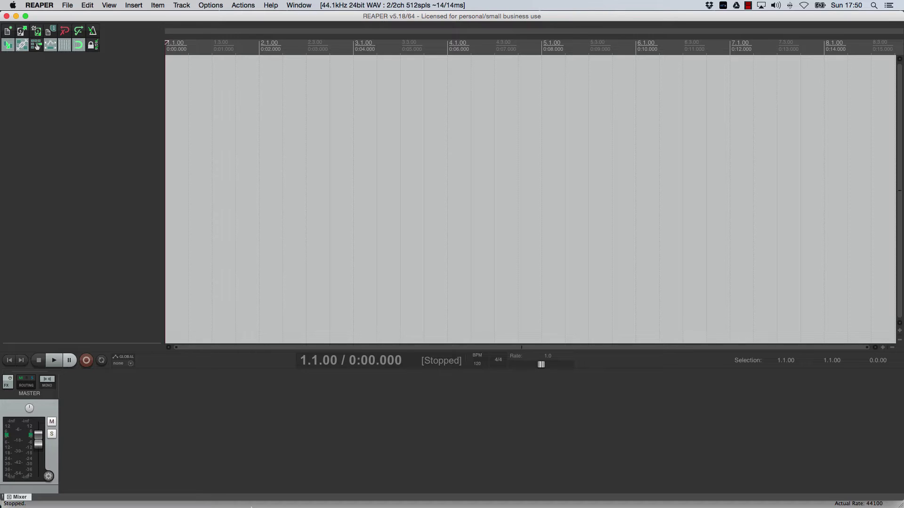
Step: Switch to Audacity, choose the AT2020USB+ as the recording device and adjust the recording volume to about 0.8
click(354, 500)
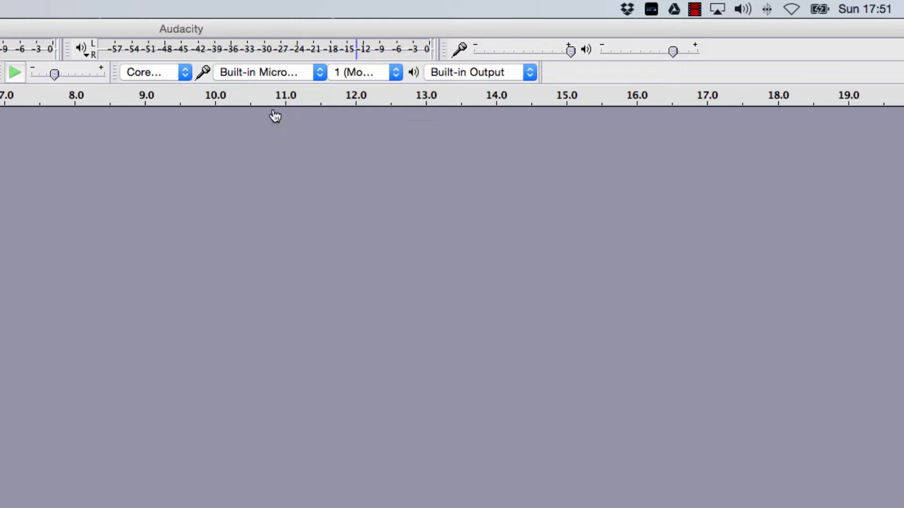
click(319, 72)
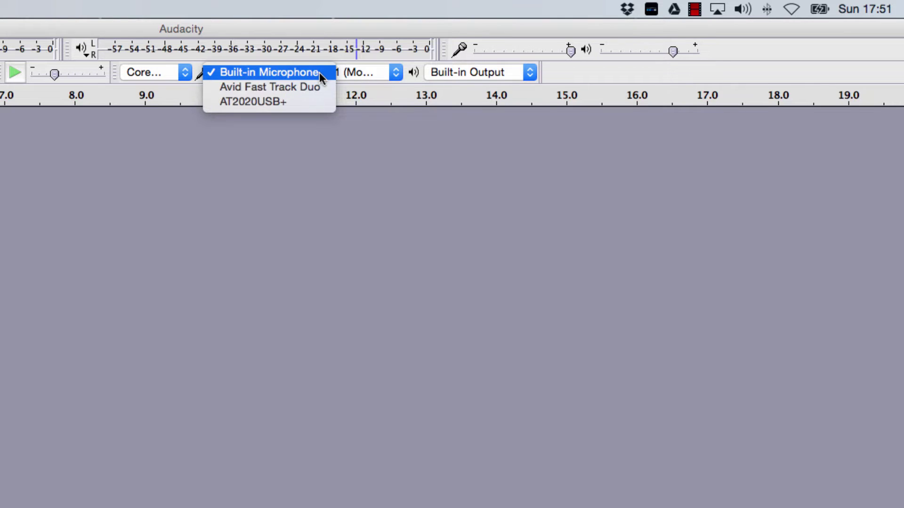
click(266, 101)
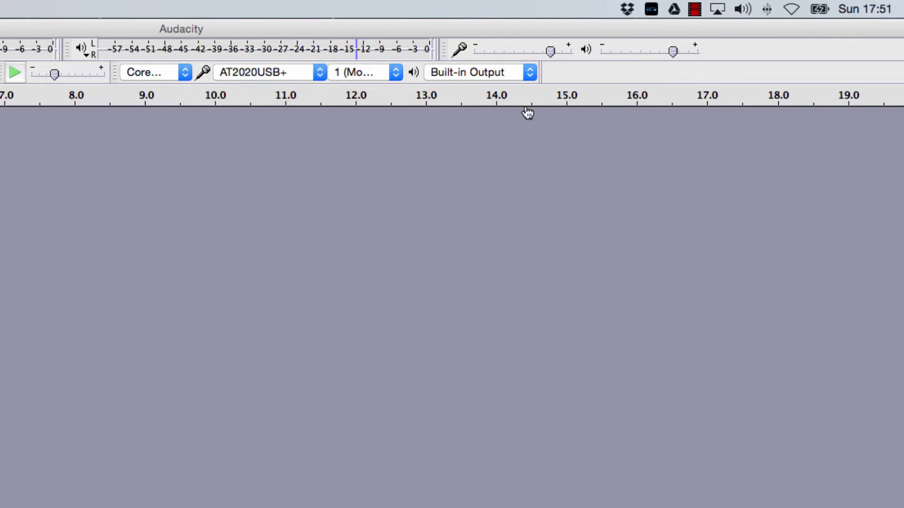
drag(550, 50, 546, 52)
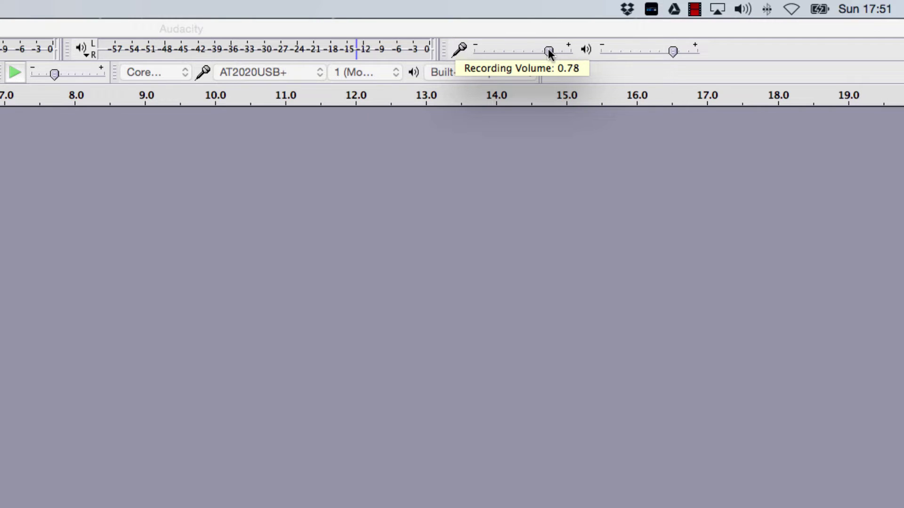
click(550, 50)
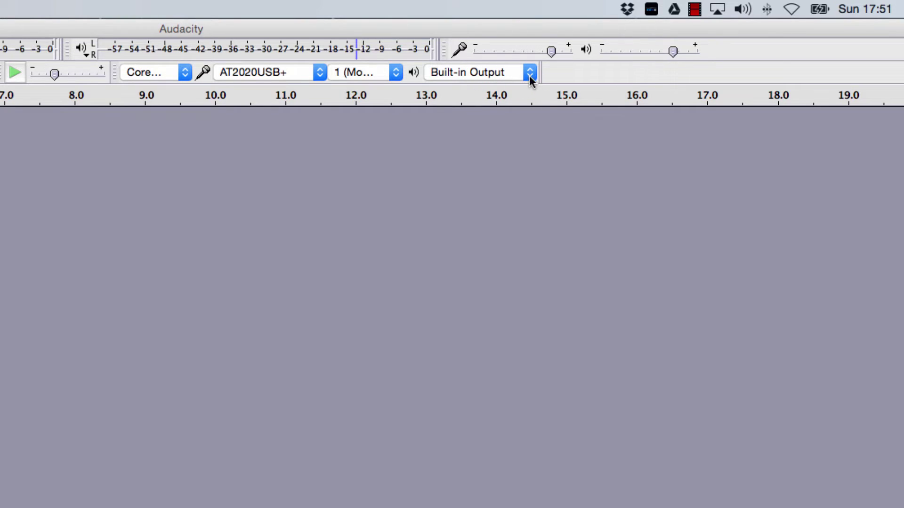
Step: Set the playback device to AT2020USB+ and slightly adjust the playback volume
click(529, 78)
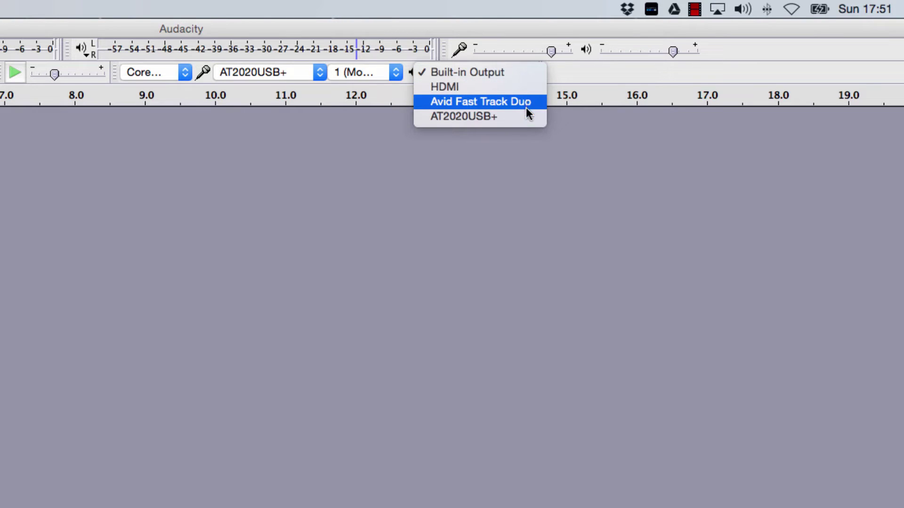
click(495, 116)
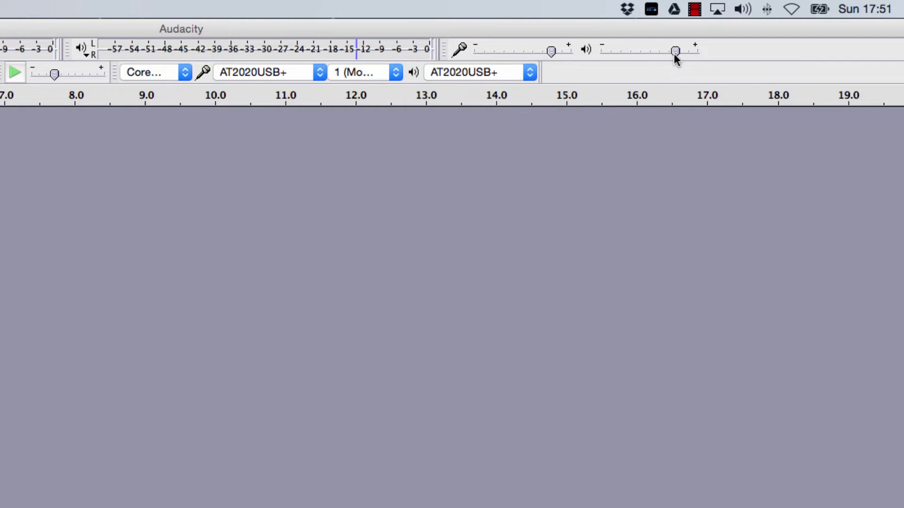
drag(676, 50, 677, 51)
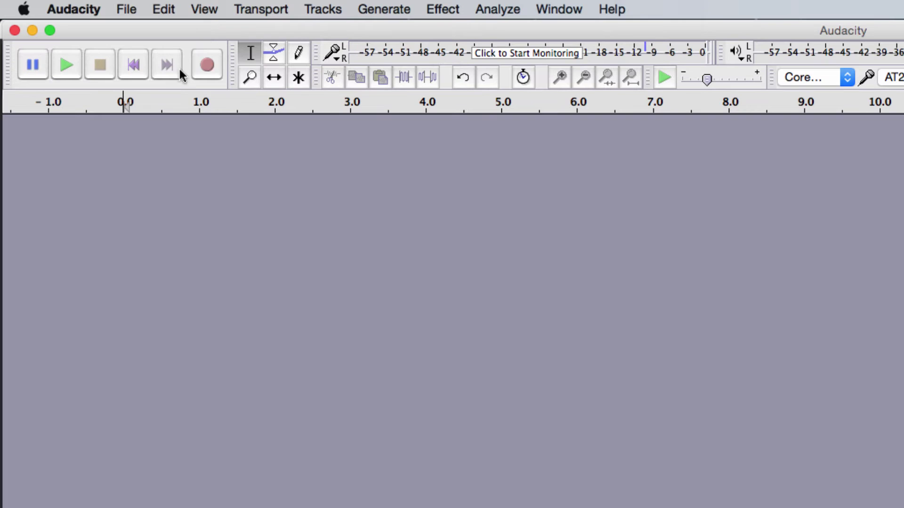
Step: Record a test voice take about 9 seconds long and play it back from the start
click(207, 65)
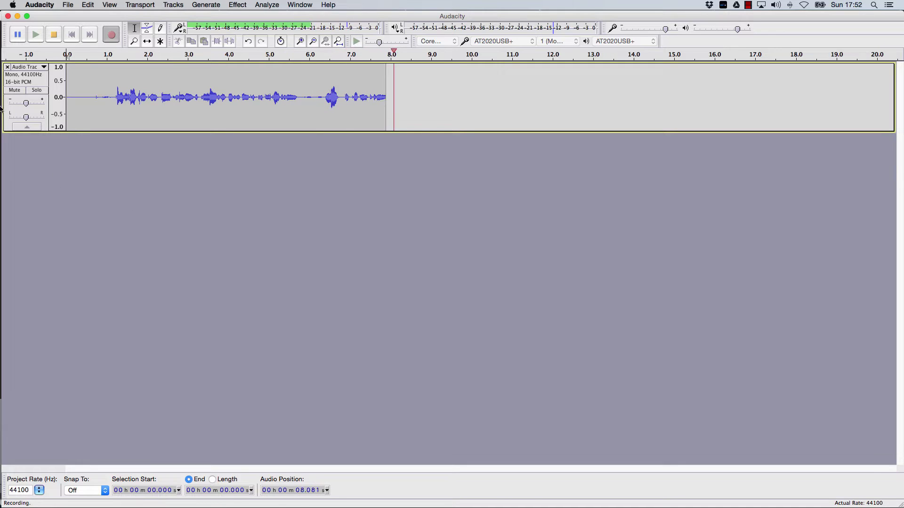
click(54, 34)
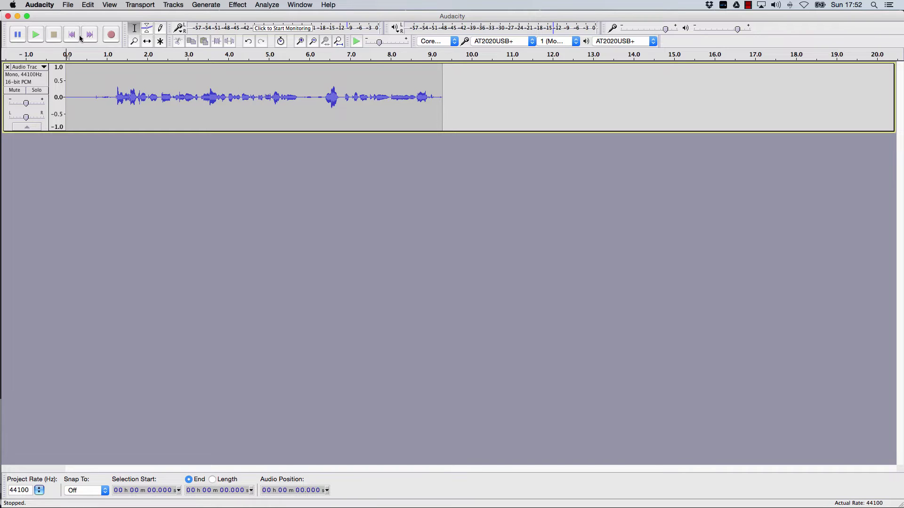
click(35, 38)
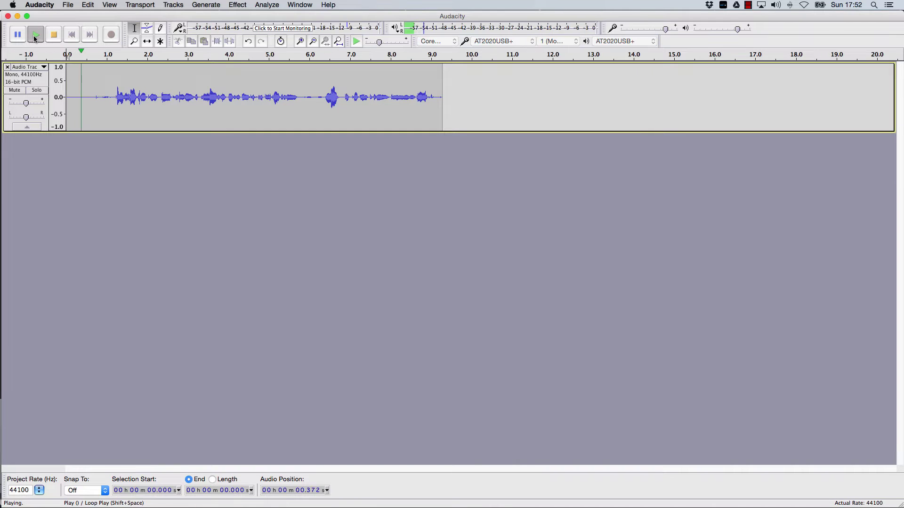
key(space)
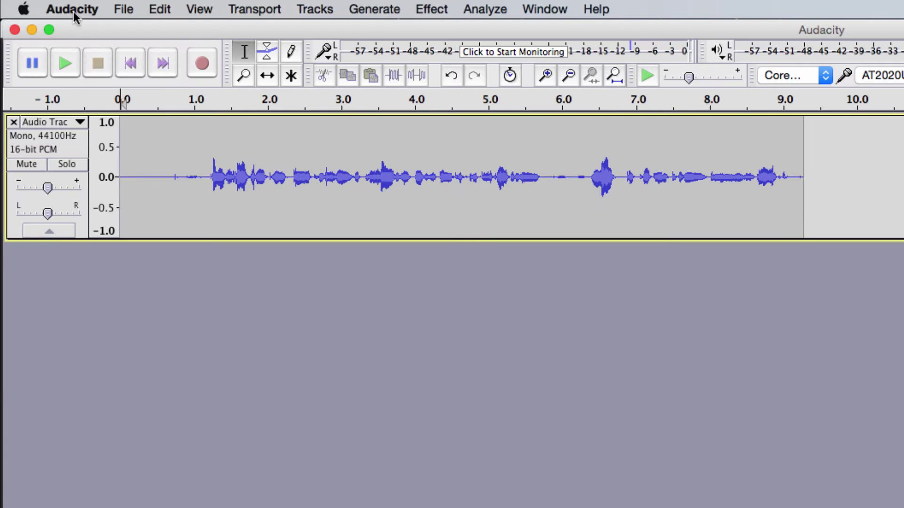
Step: Review the Devices and Recording settings in Audacity's preferences and leave them without making changes
click(42, 6)
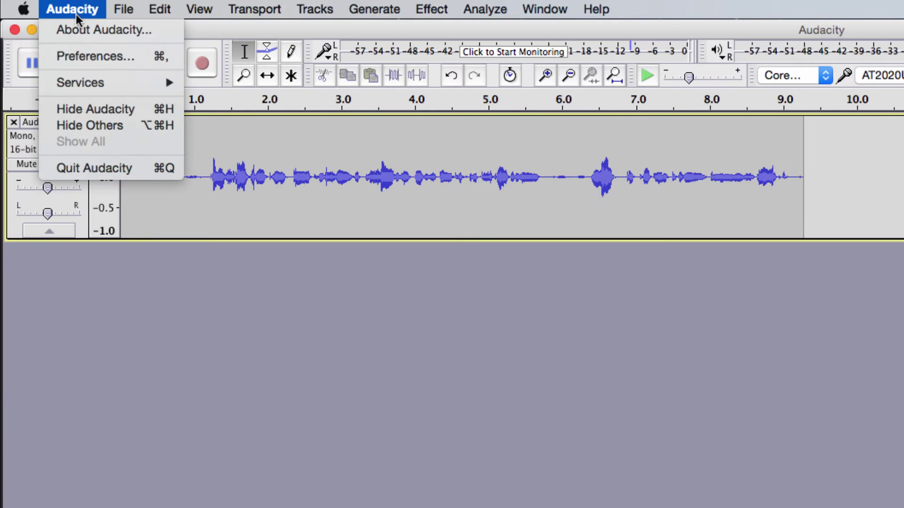
click(87, 57)
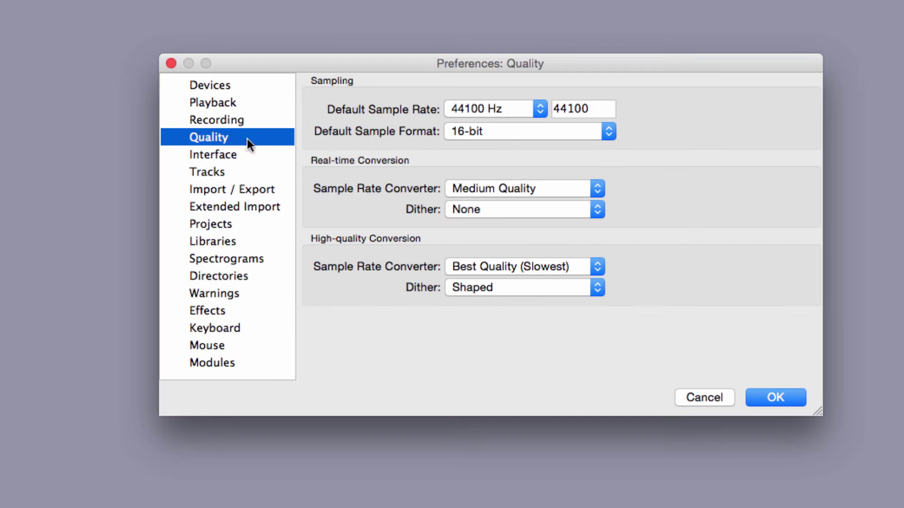
click(221, 87)
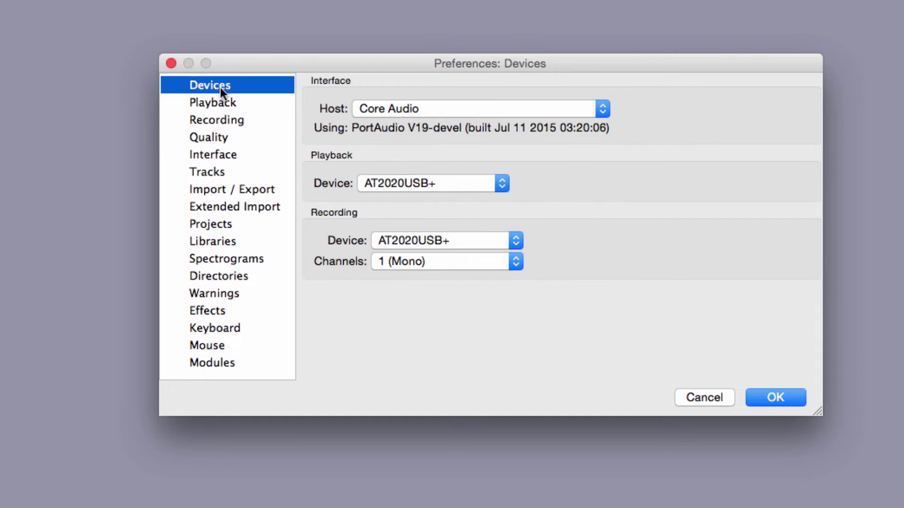
click(222, 120)
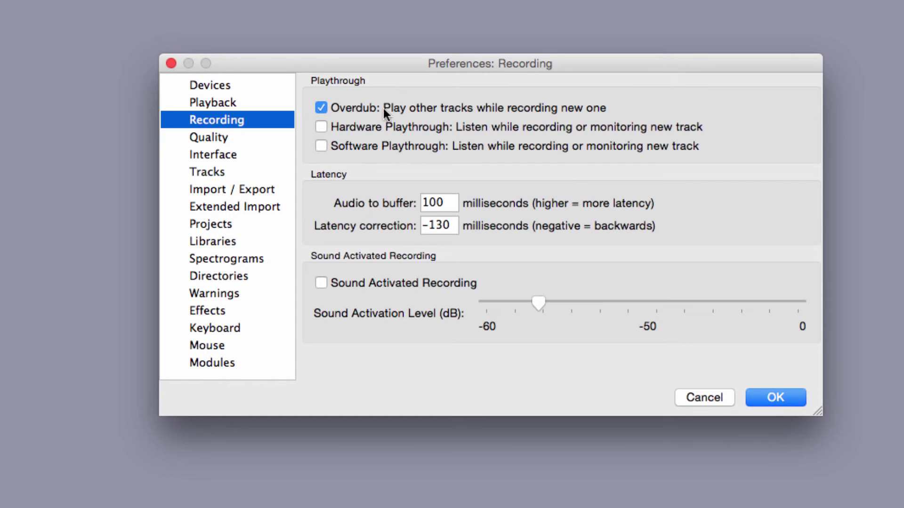
click(700, 393)
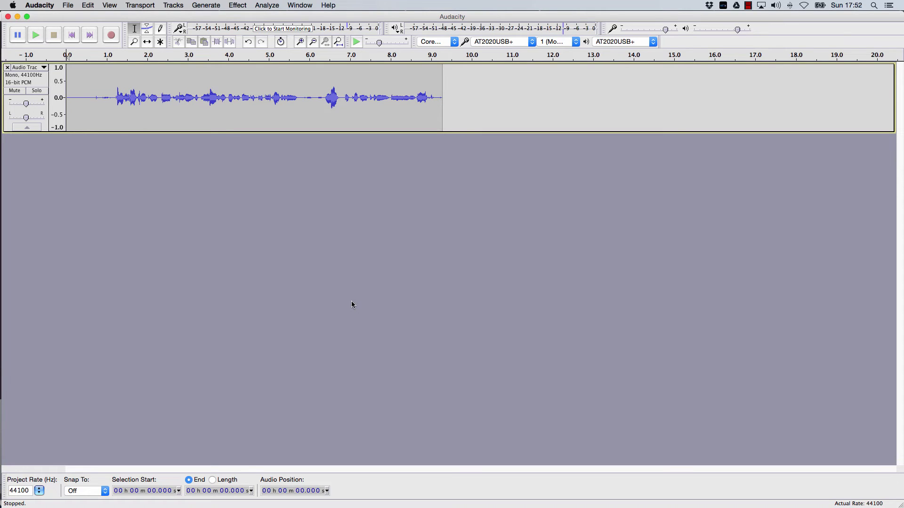
Step: Switch to REAPER and set its audio device to Avid Fast Track Duo in the preferences
mouse_move(331, 506)
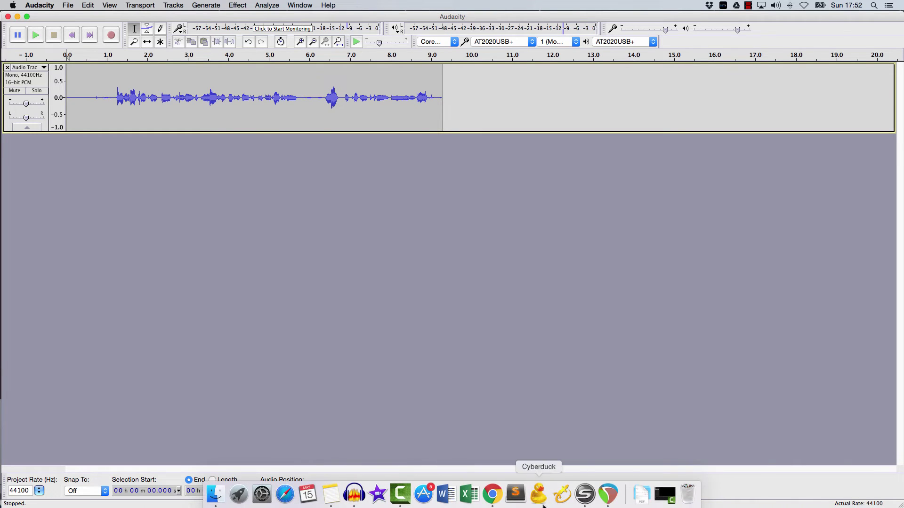
click(606, 495)
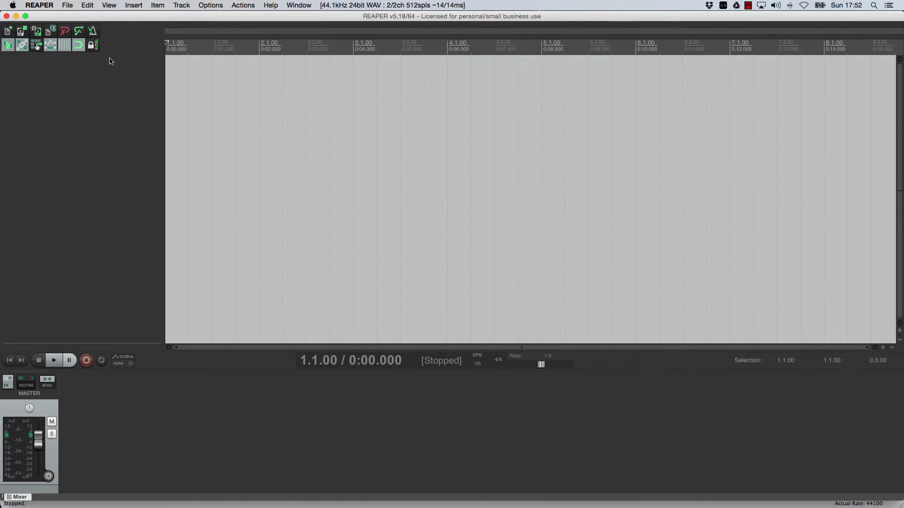
click(39, 6)
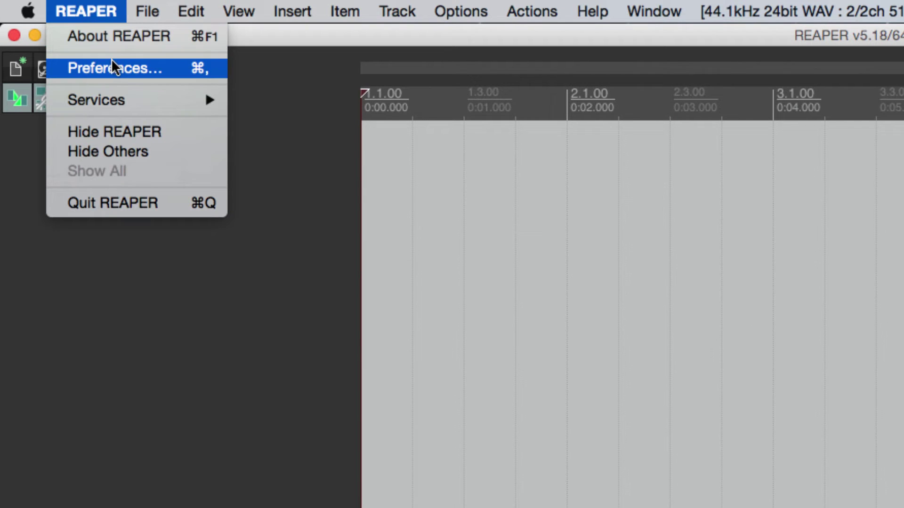
click(140, 69)
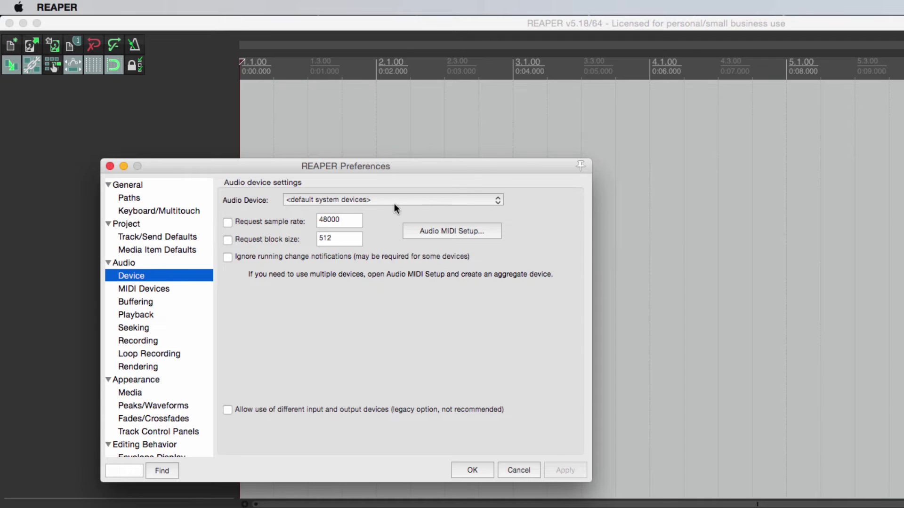
click(497, 201)
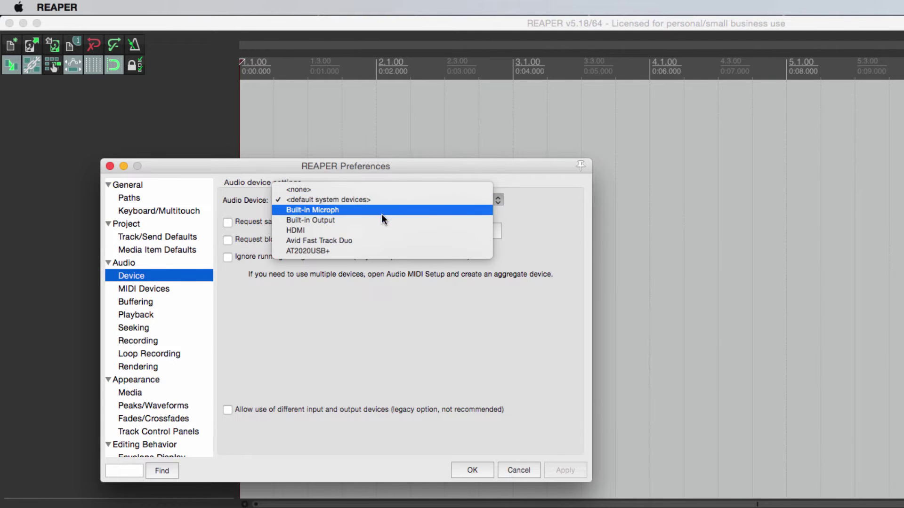
click(337, 241)
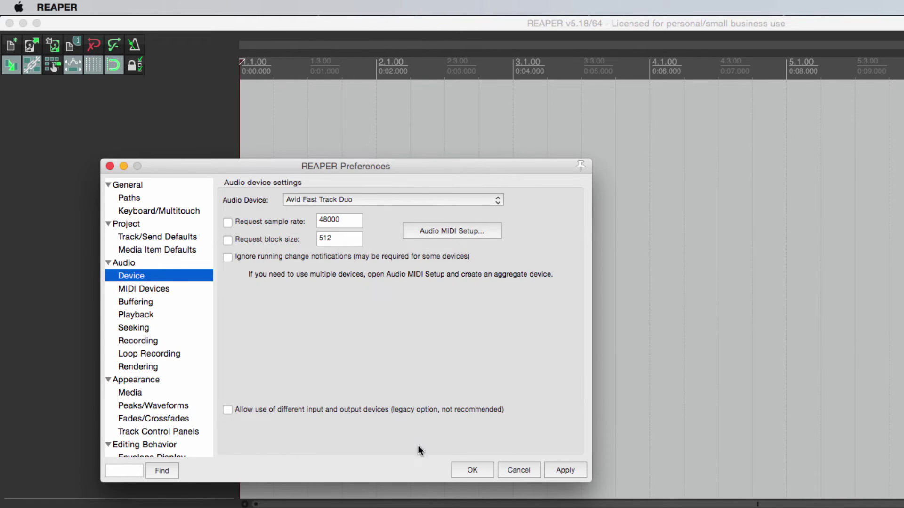
click(471, 470)
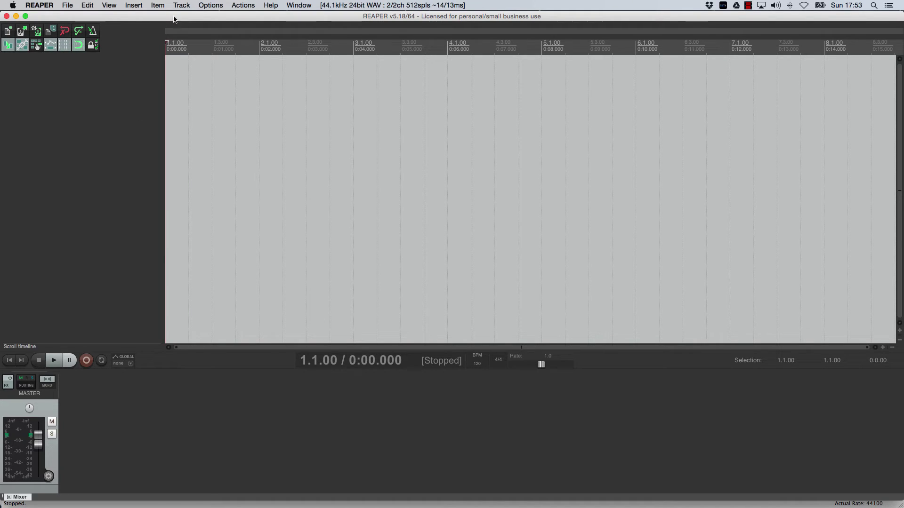
Step: Insert a new track, arm it for recording and record a voice take about 14 seconds long
click(181, 6)
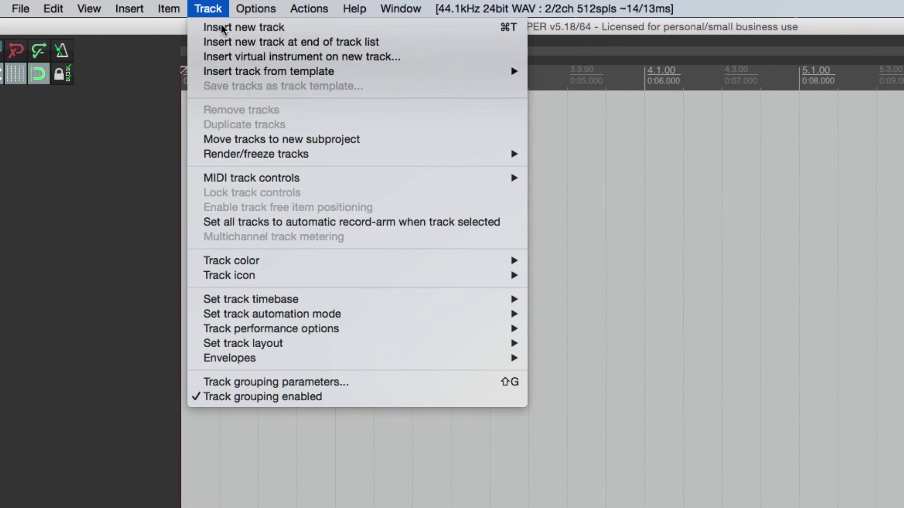
click(221, 28)
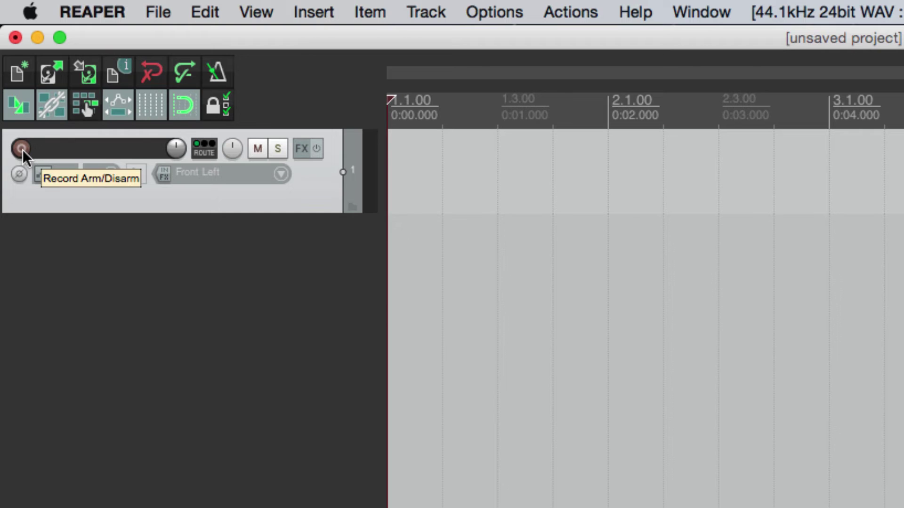
click(22, 149)
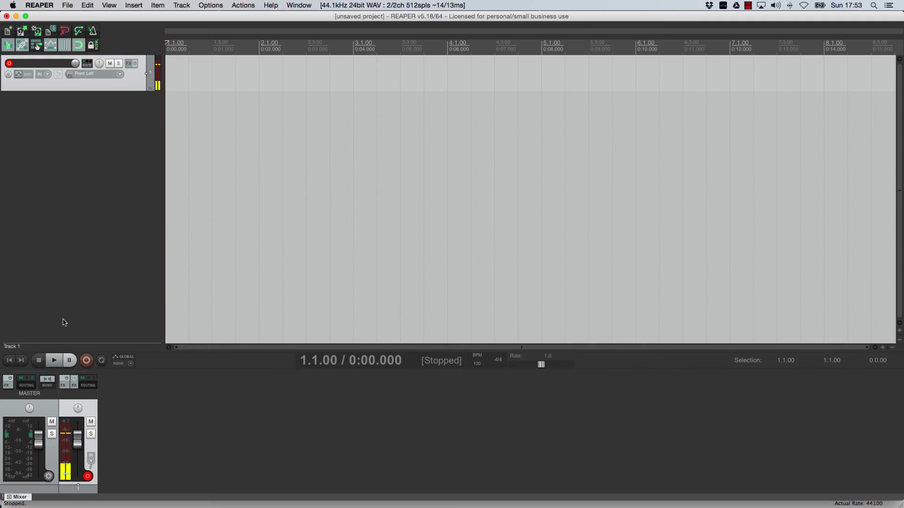
click(86, 360)
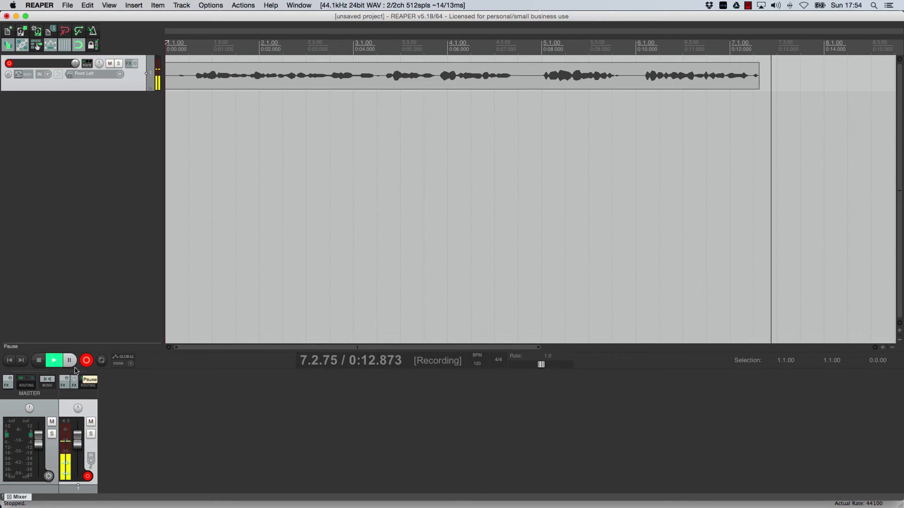
click(39, 360)
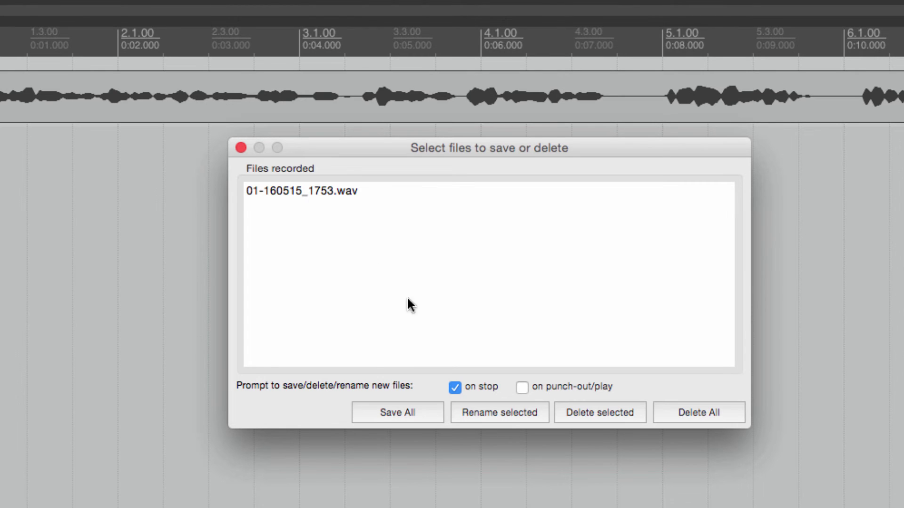
Step: Rename the recorded file "vocal track 1.wav" in the REAPER Media folder and save the recording
click(292, 191)
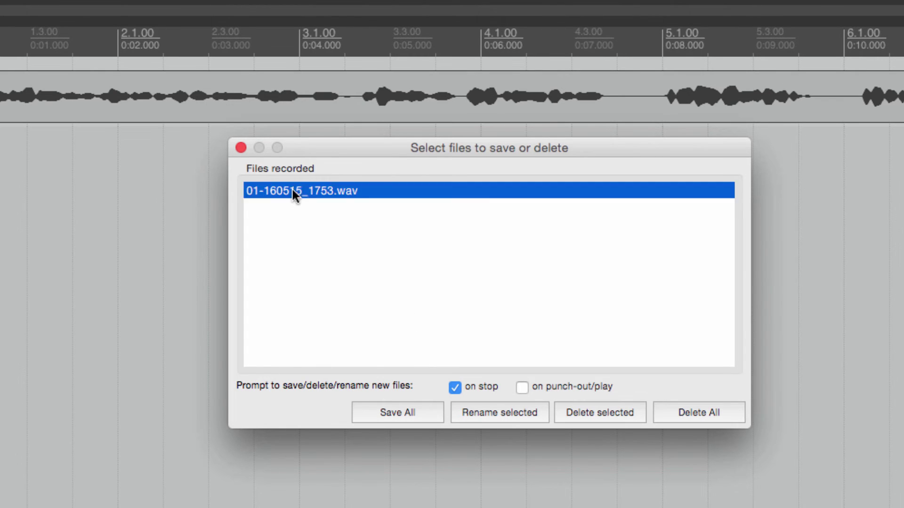
click(511, 412)
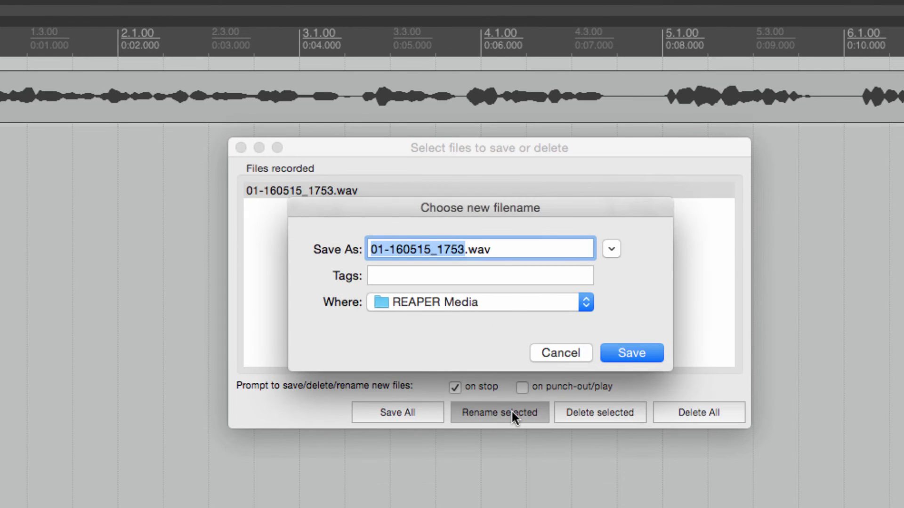
text(vocal)
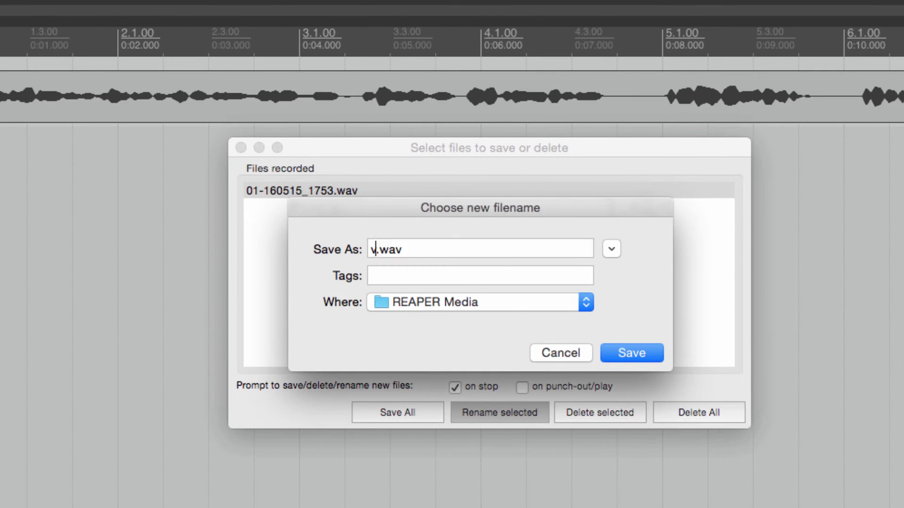
text( track)
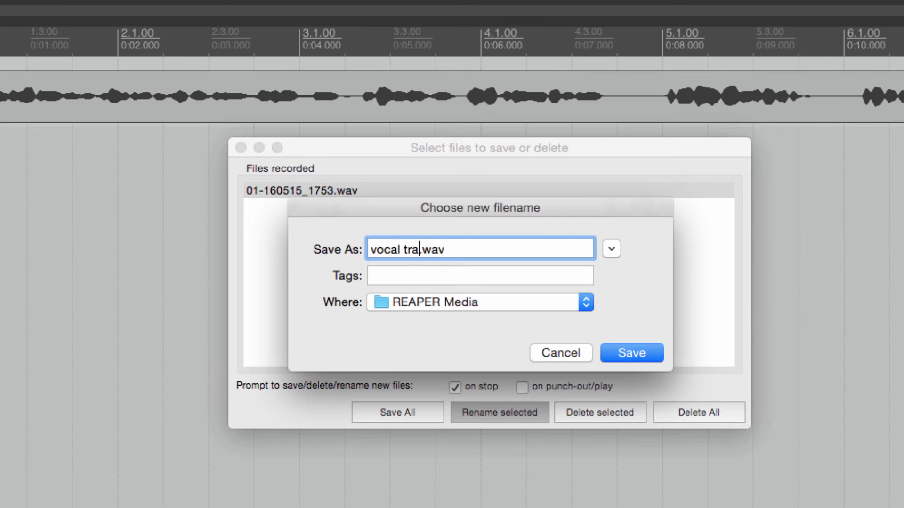
key(BackSpace)
text(ck 1)
click(640, 353)
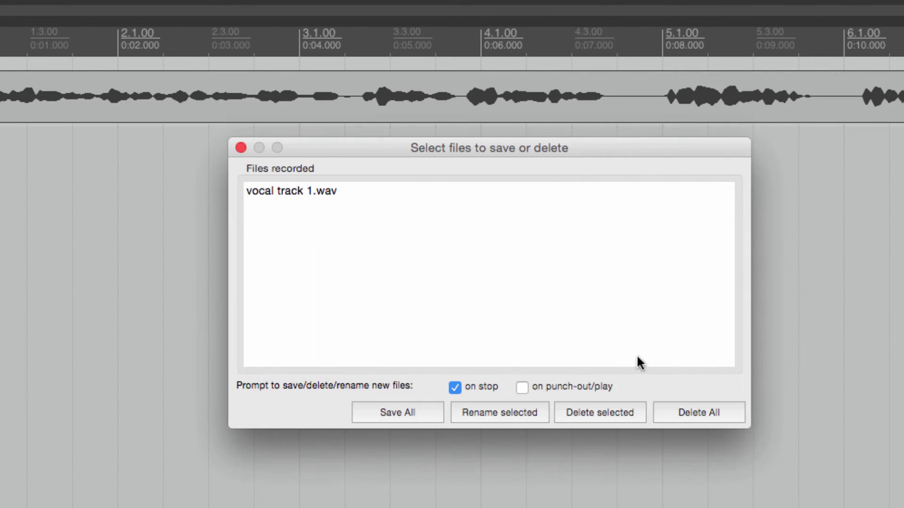
click(402, 408)
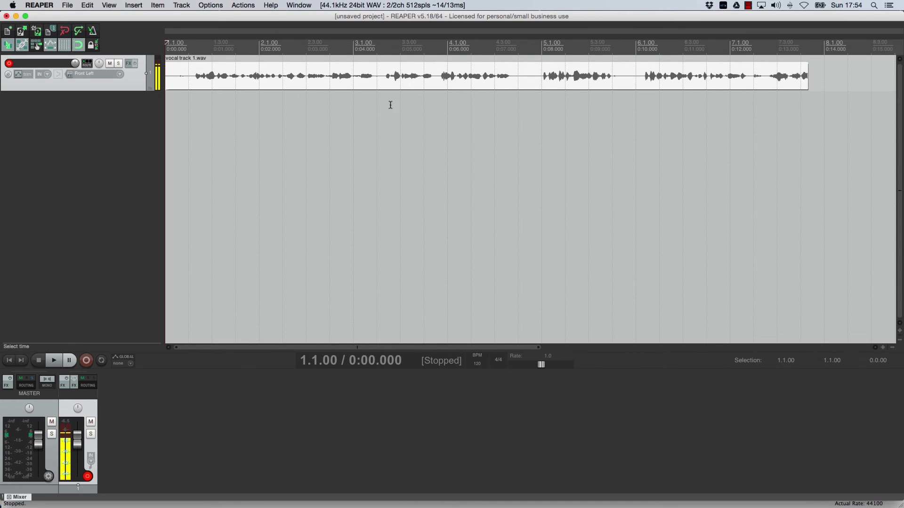
Step: Insert a second empty track below the recorded vocal track
click(182, 6)
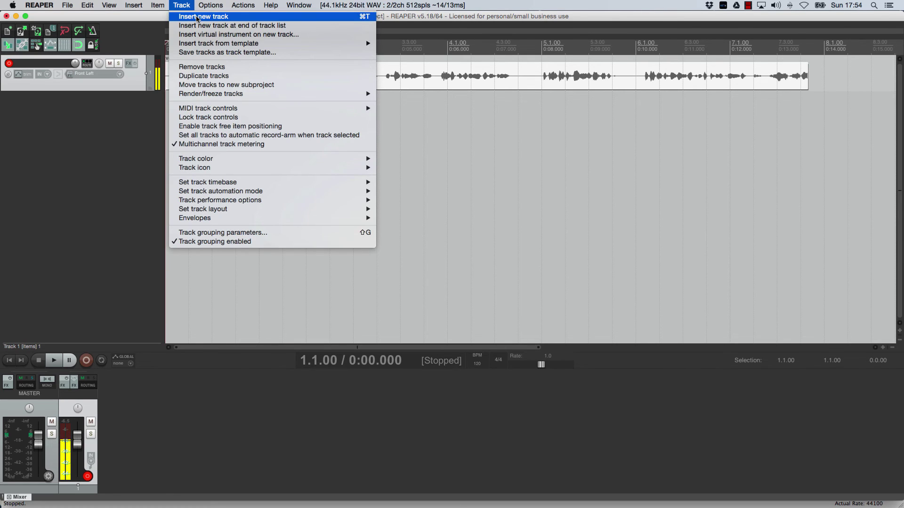
click(197, 17)
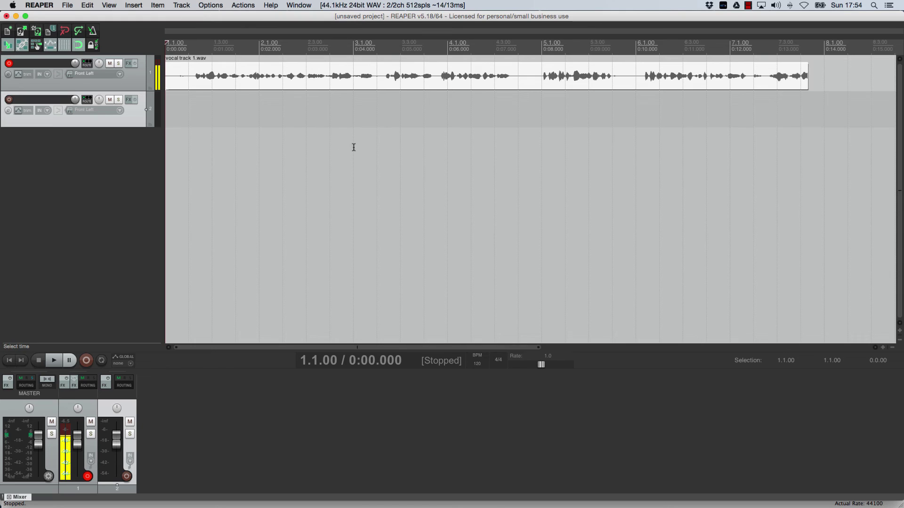